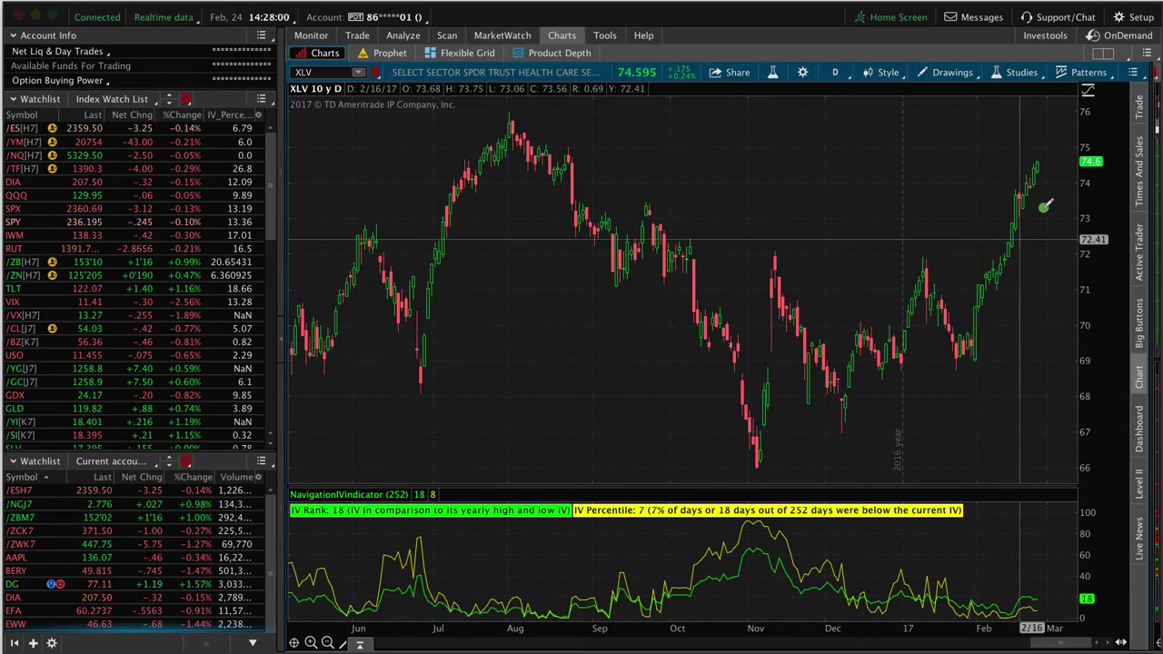
# - Draw a trendline on the XLV chart from about 68.97 on 1/31/17 to about 74.57 on 2/24/17
pyautogui.moveTo(976, 360); pyautogui.dragTo(1038, 162)
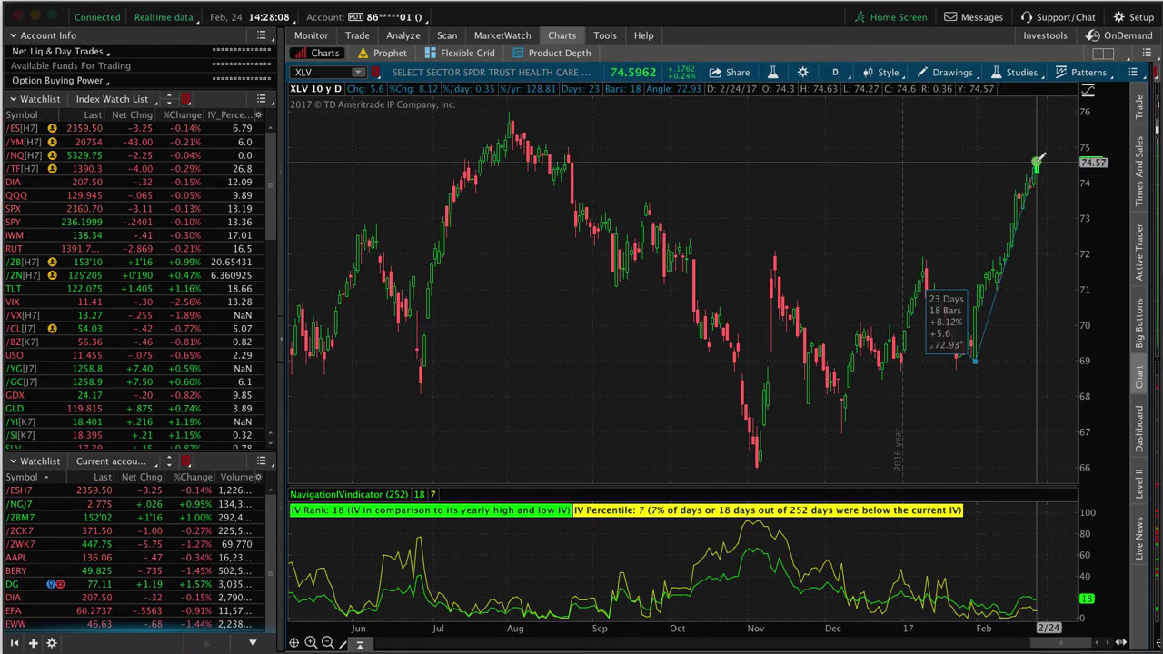
pyautogui.click(1039, 162)
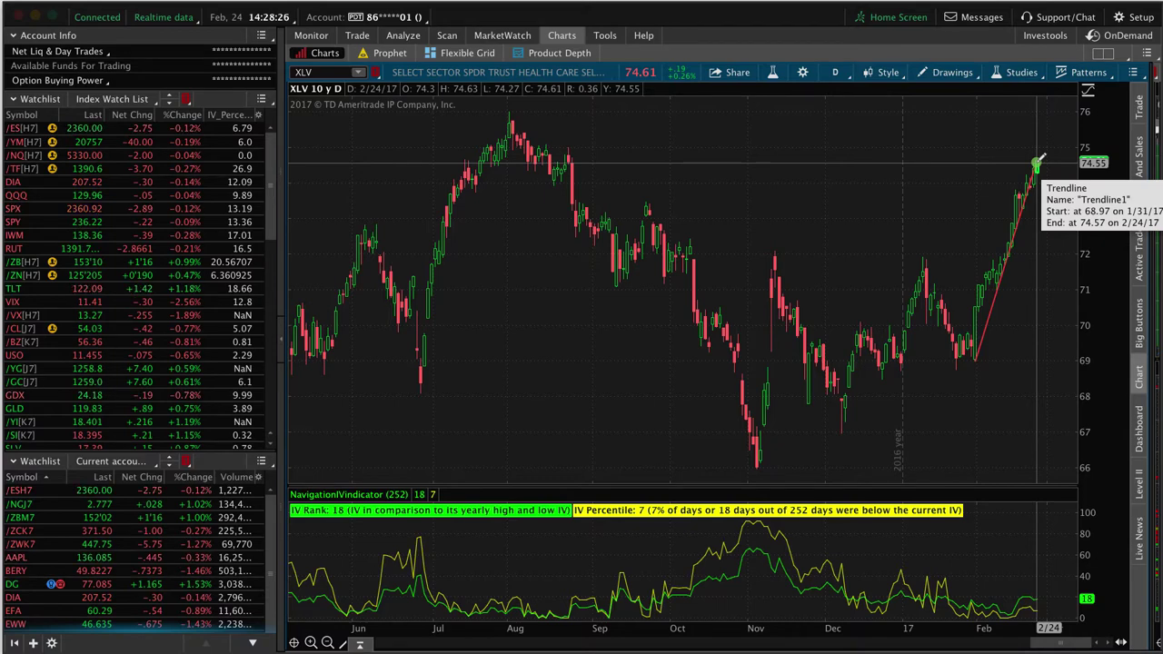
pyautogui.moveTo(1042, 159)
pyautogui.mouseDown()
pyautogui.moveTo(1038, 223)
pyautogui.moveTo(1042, 173)
pyautogui.mouseUp()
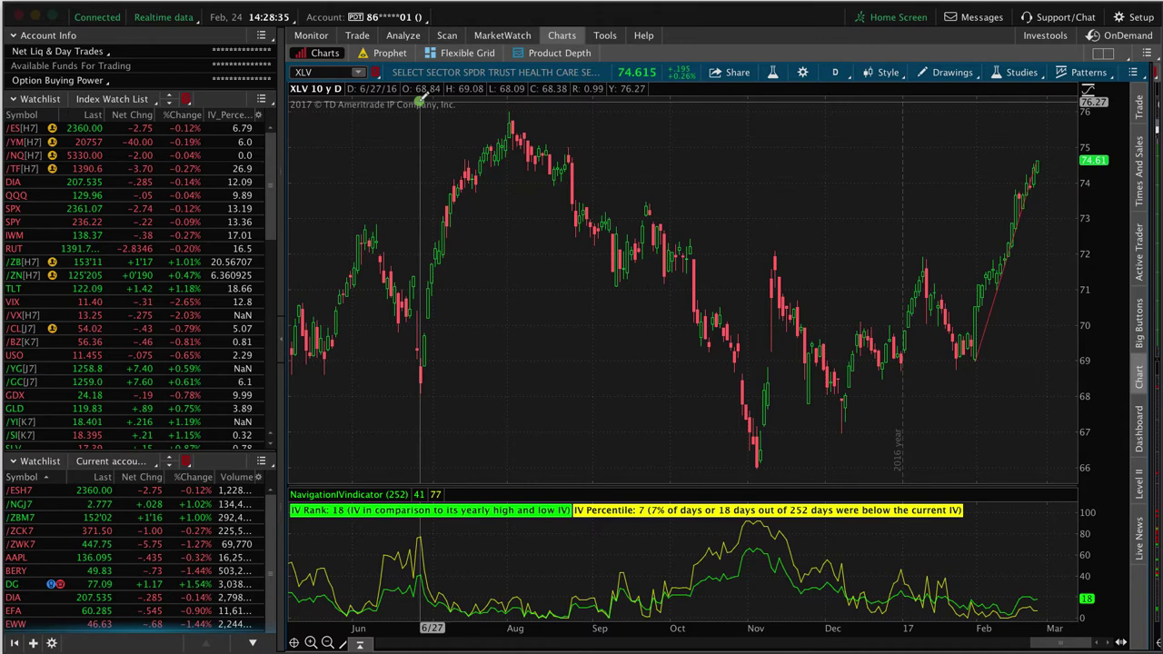
# - Show the XLV option chain and expand the 21 APR 17 expiration to its at-the-money strikes
pyautogui.click(364, 35)
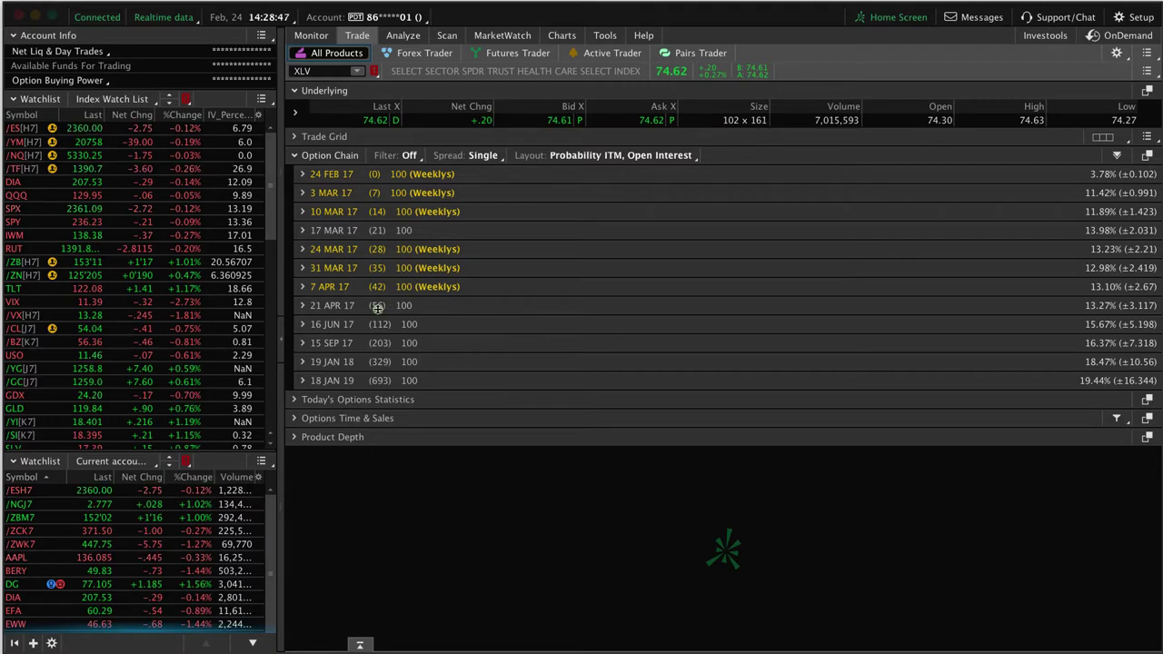
pyautogui.click(302, 306)
pyautogui.scroll(-3, 609, 450)
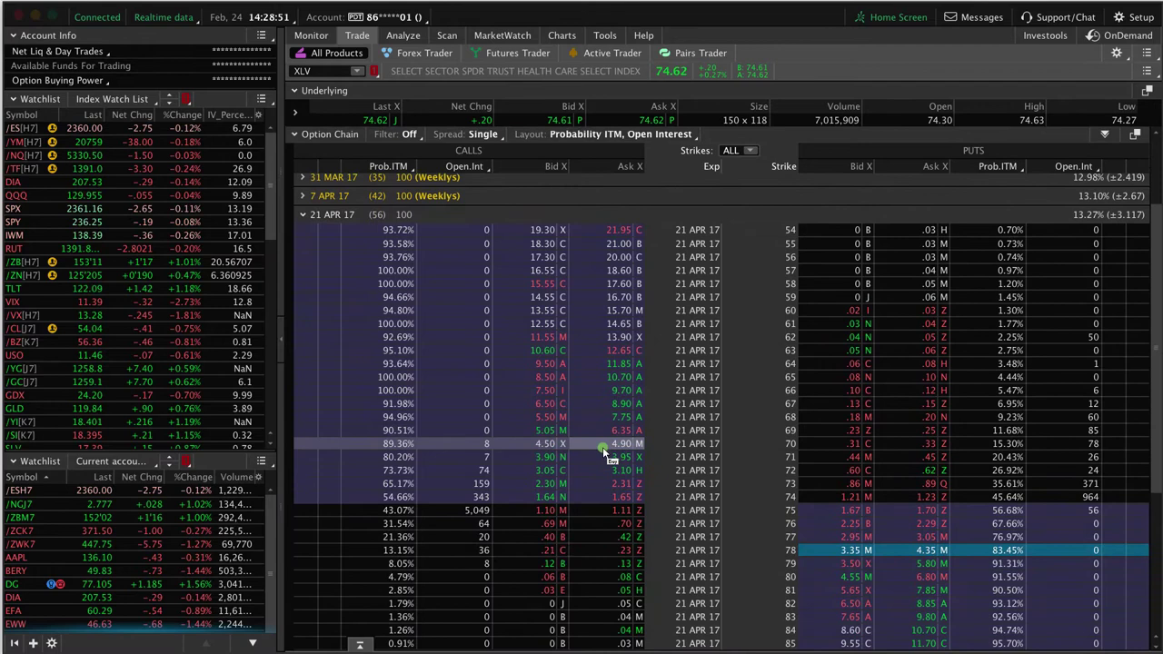
pyautogui.scroll(-3, 603, 448)
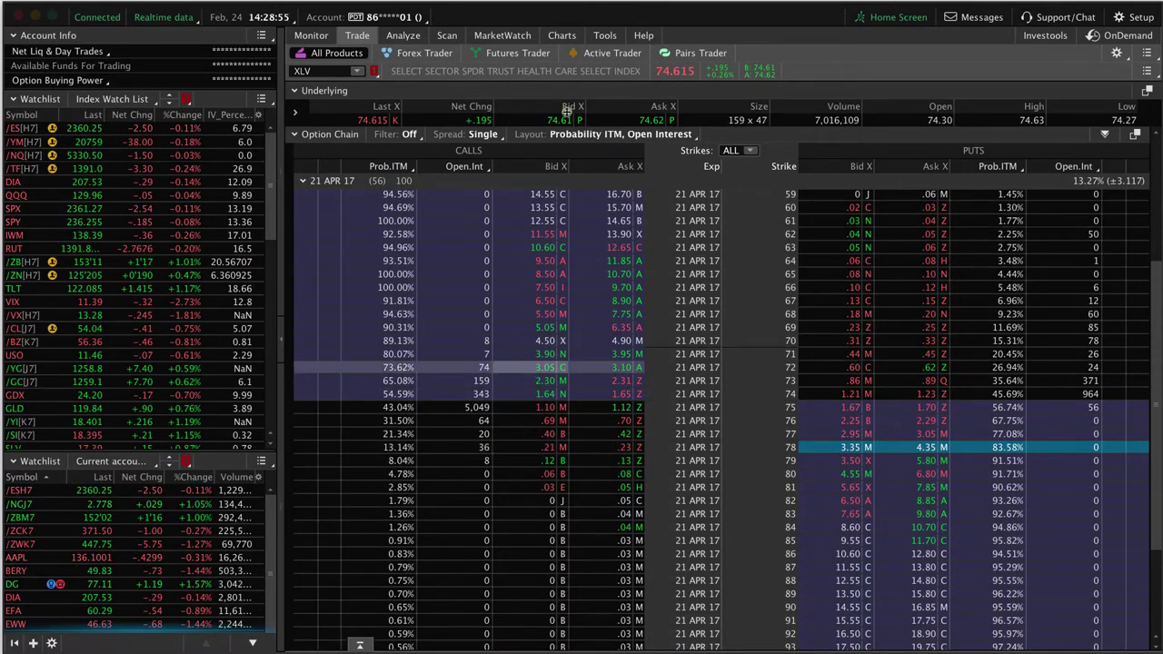
# - Review the recent rally on the XLV price chart and return to the option chain
pyautogui.click(563, 36)
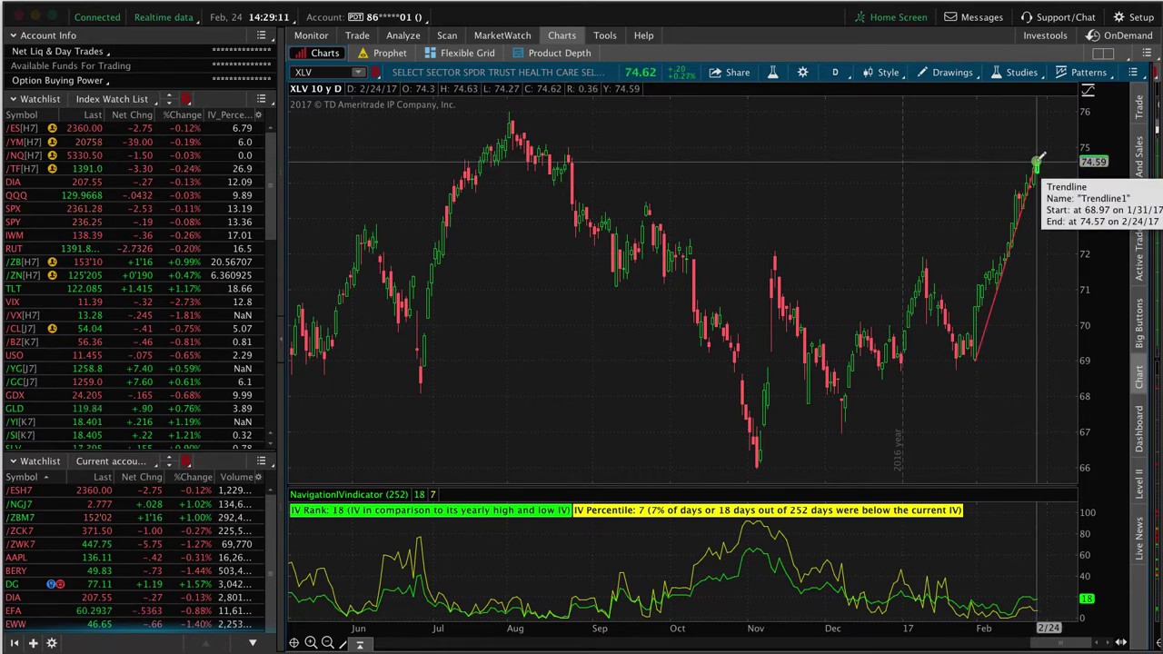
pyautogui.moveTo(1042, 156); pyautogui.dragTo(1046, 211)
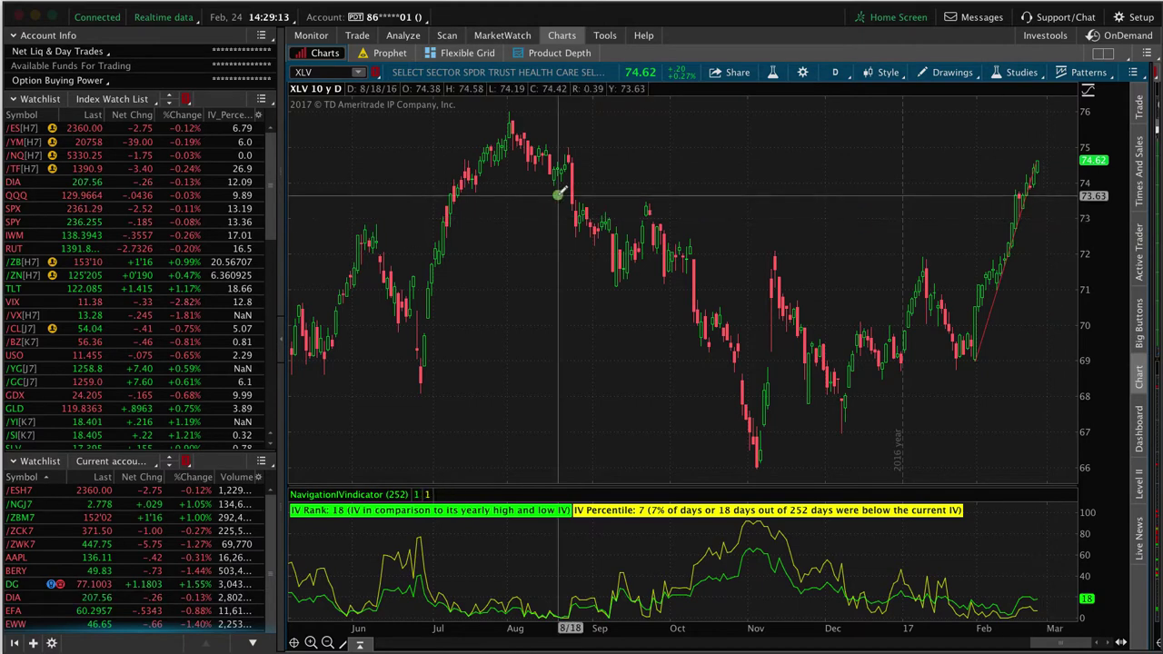
pyautogui.click(362, 37)
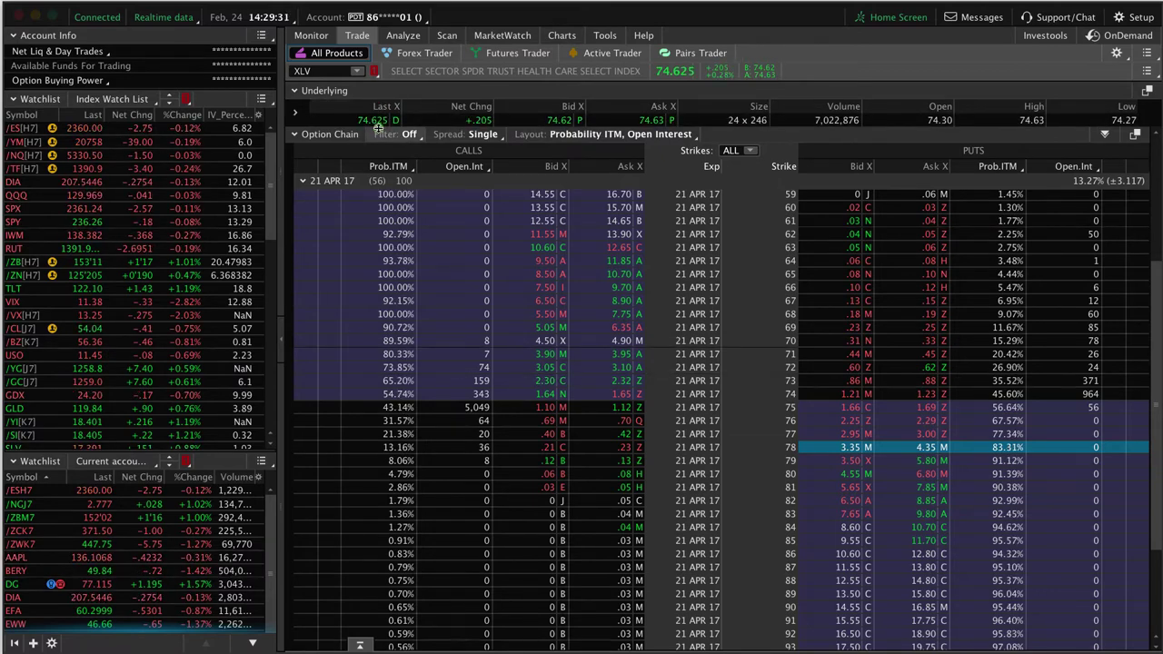
# - Create a buy vertical order from the 21 APR 17 XLV 78 put
pyautogui.click(830, 450)
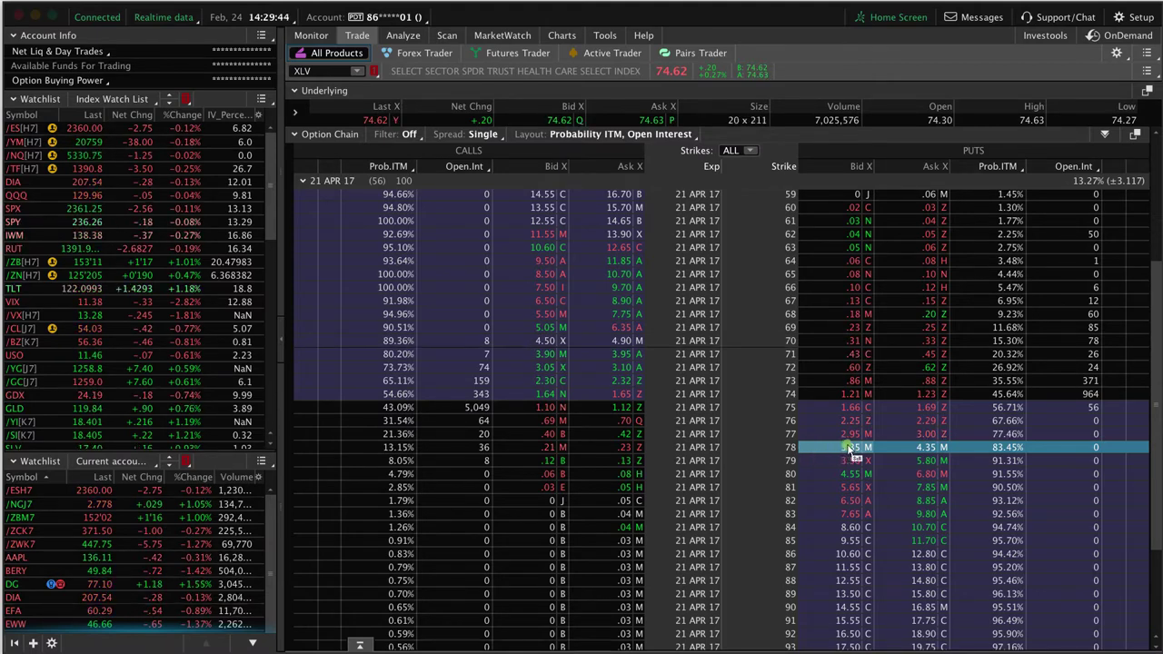
pyautogui.rightClick(851, 452)
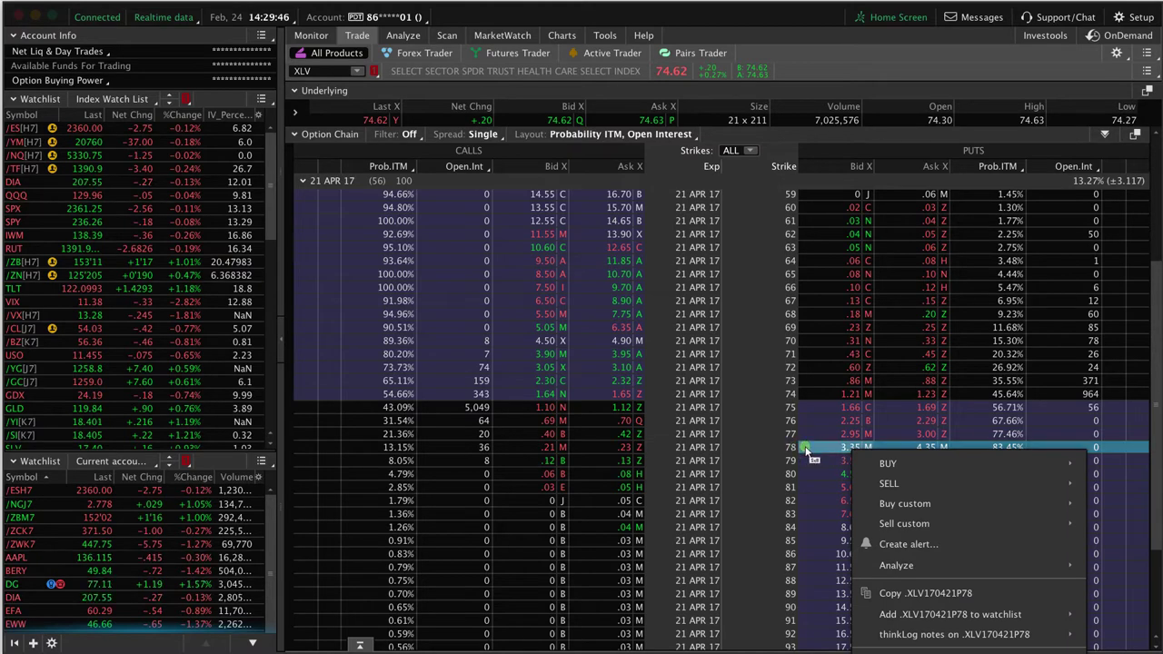
pyautogui.moveTo(868, 464)
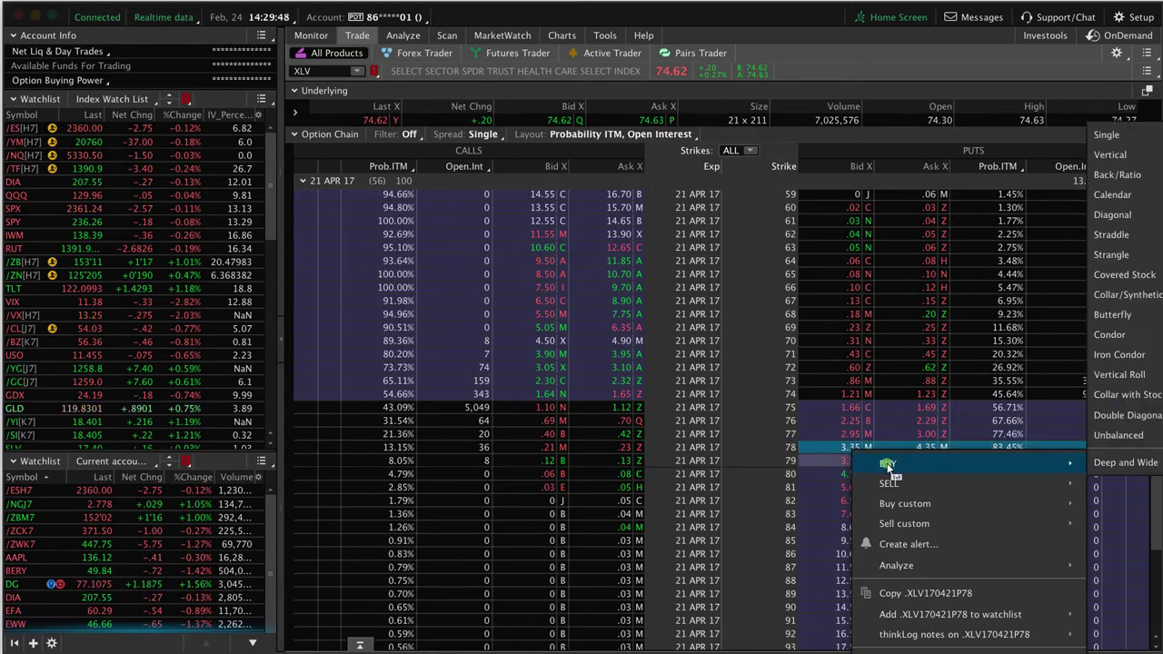
pyautogui.click(1109, 157)
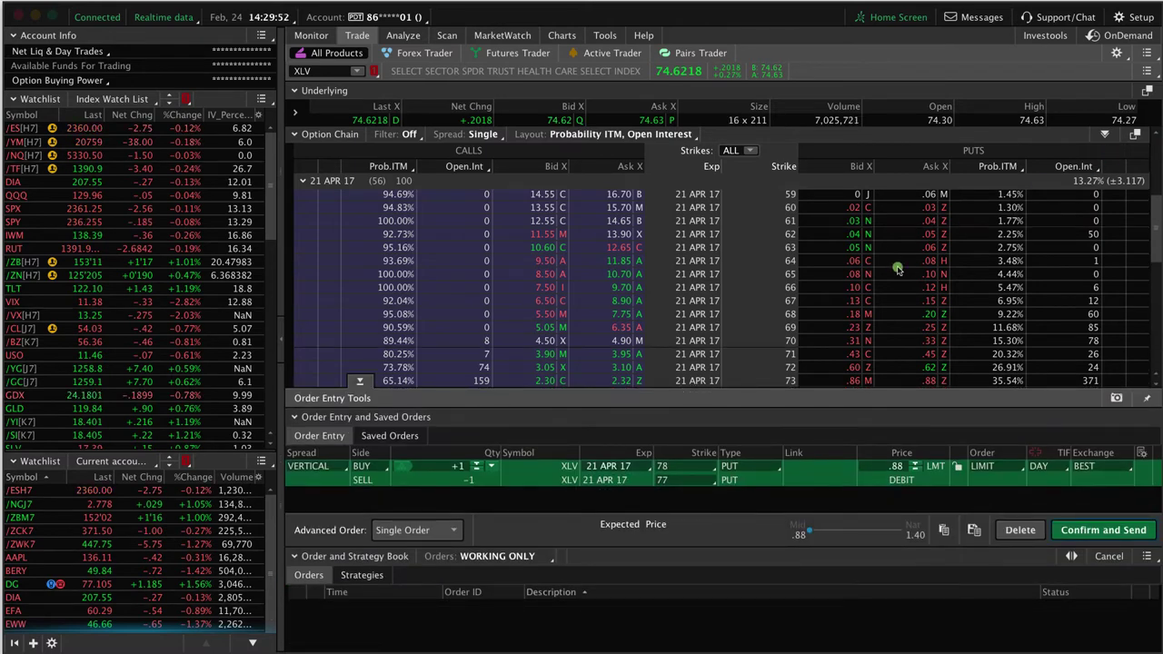
# - Set the sold put's strike in the vertical order to 71
pyautogui.scroll(-3, 897, 269)
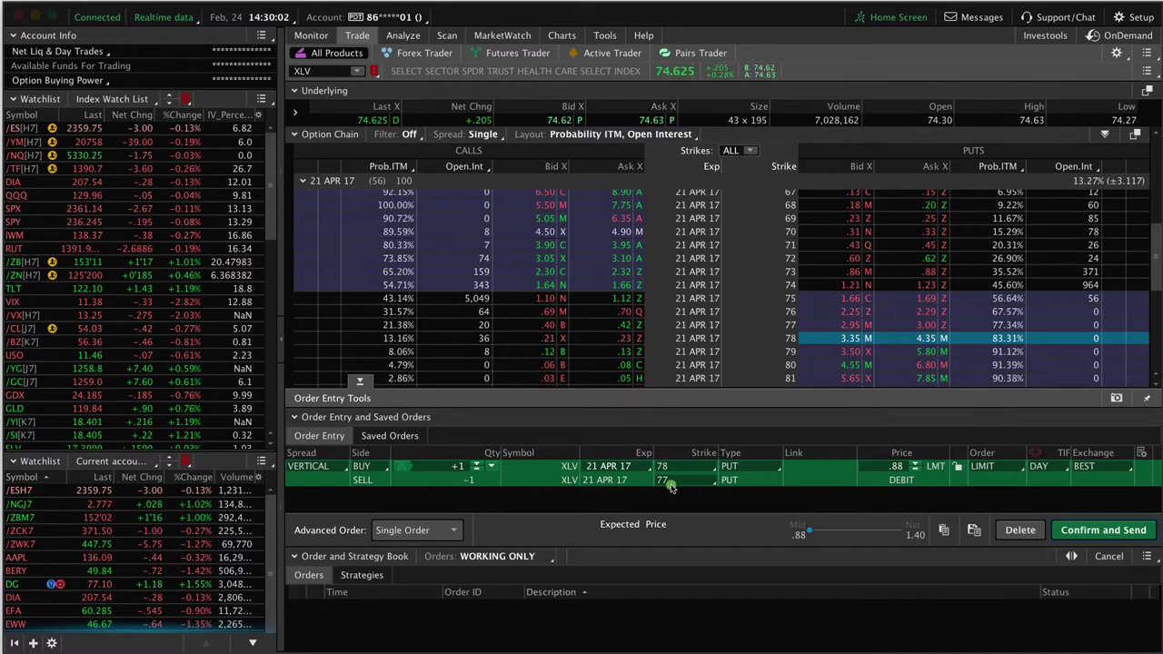
pyautogui.click(828, 340)
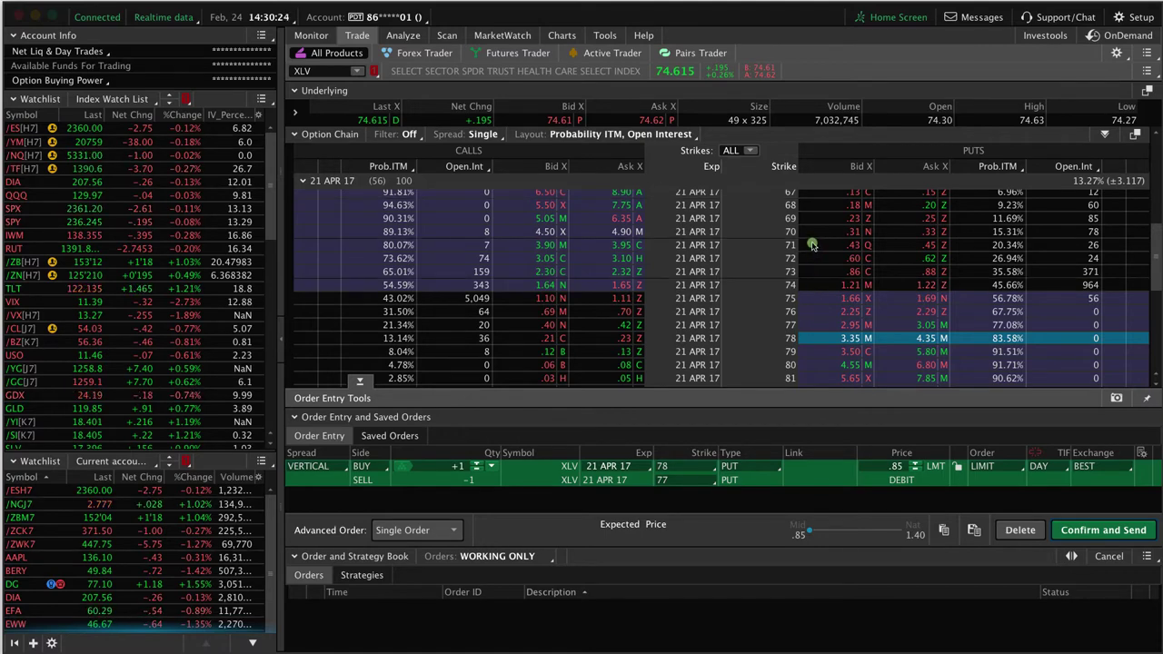
pyautogui.click(674, 482)
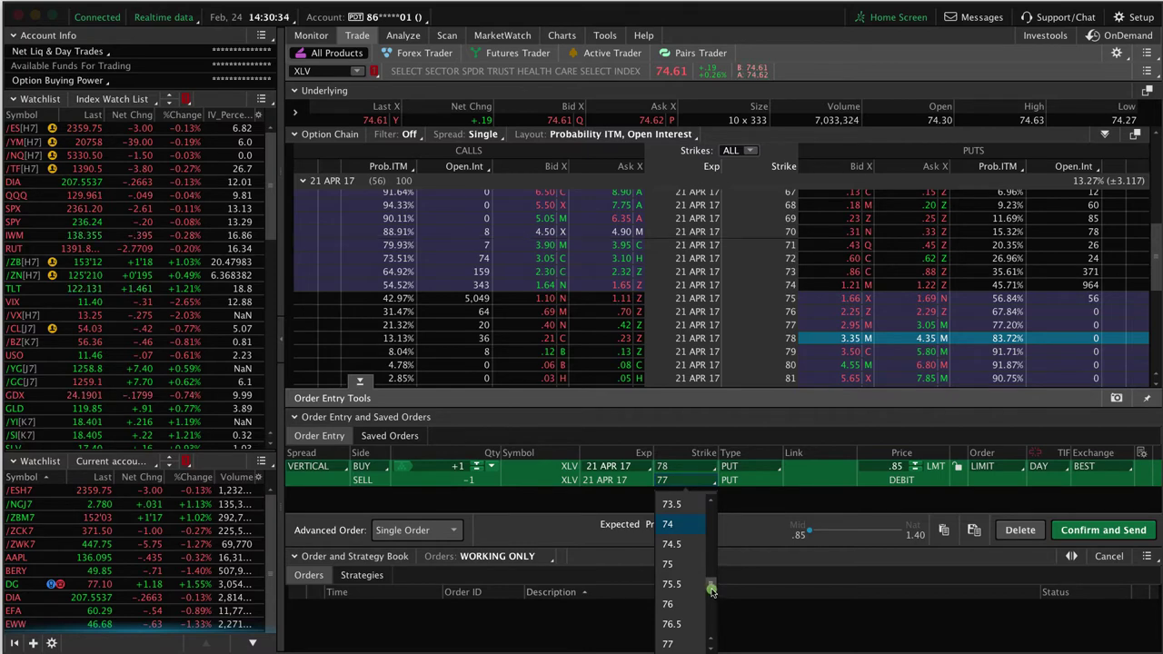
pyautogui.moveTo(711, 588); pyautogui.dragTo(711, 571)
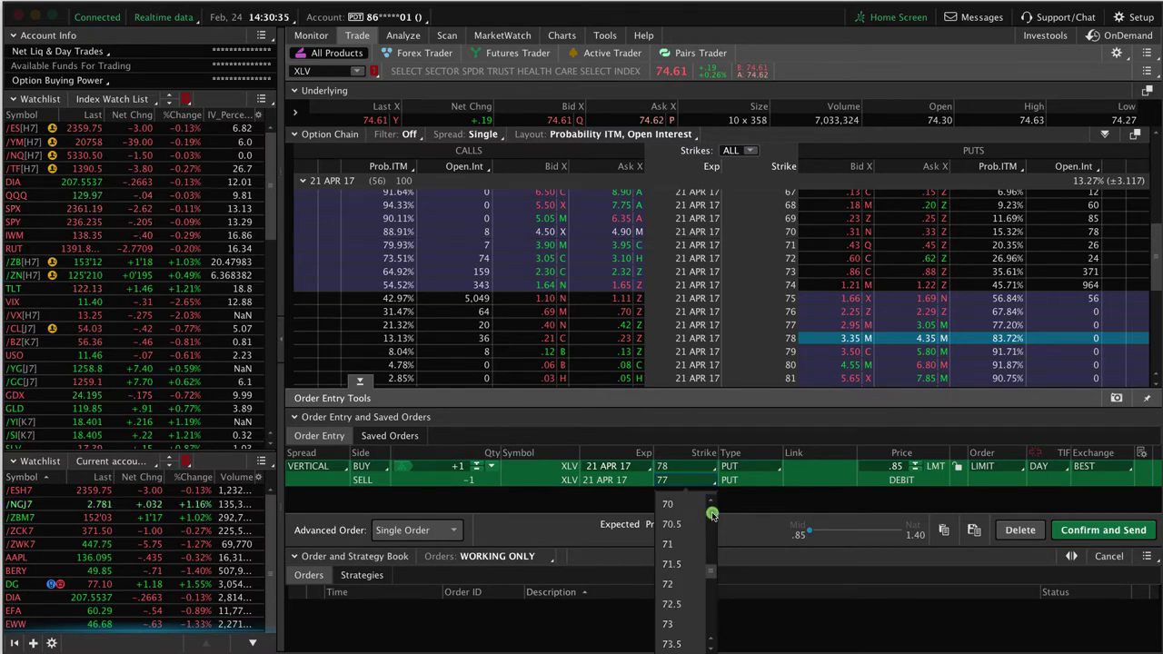
pyautogui.click(667, 545)
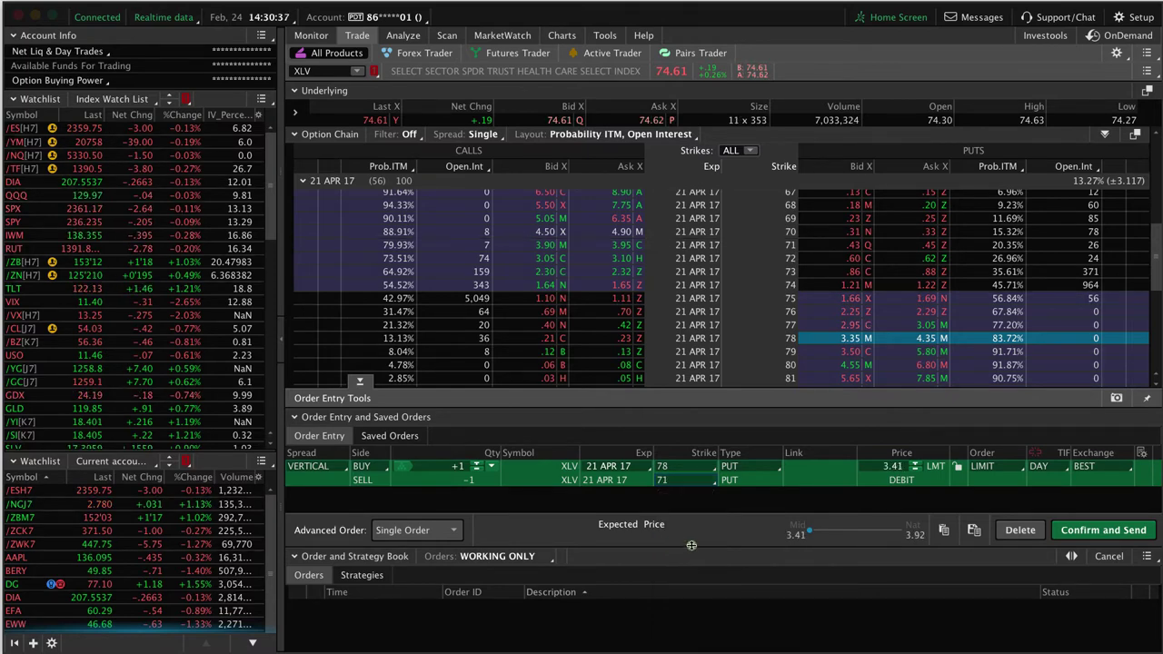
# - Analyze the 78/71 put vertical as a simulated trade and examine its risk profile
pyautogui.rightClick(798, 478)
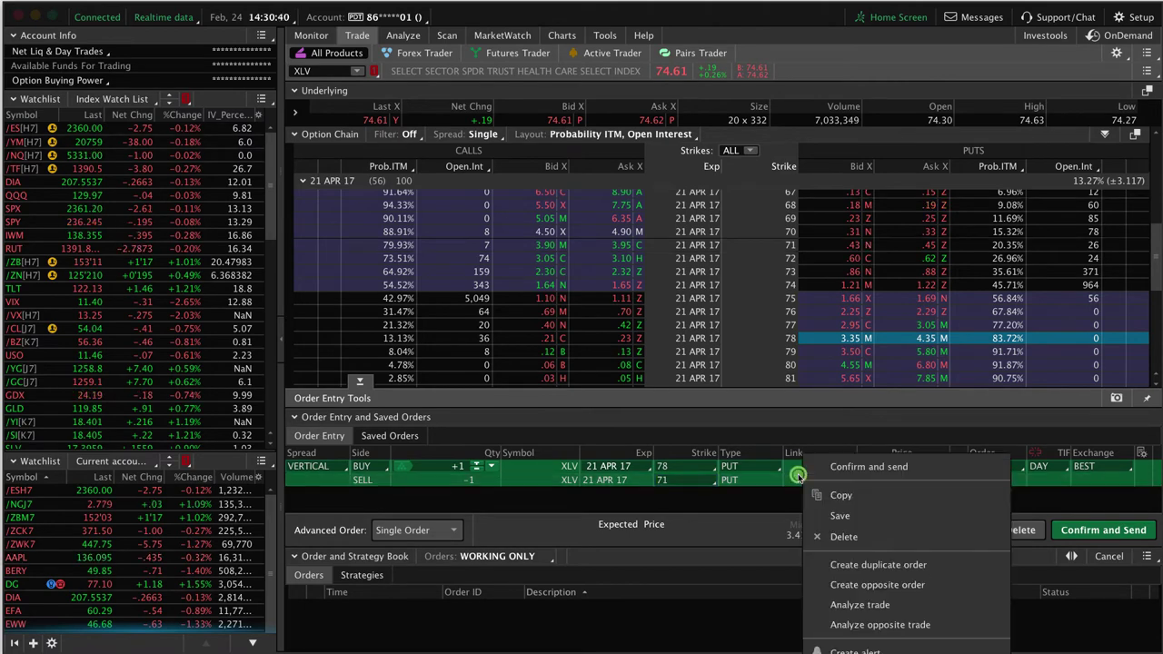
pyautogui.click(832, 604)
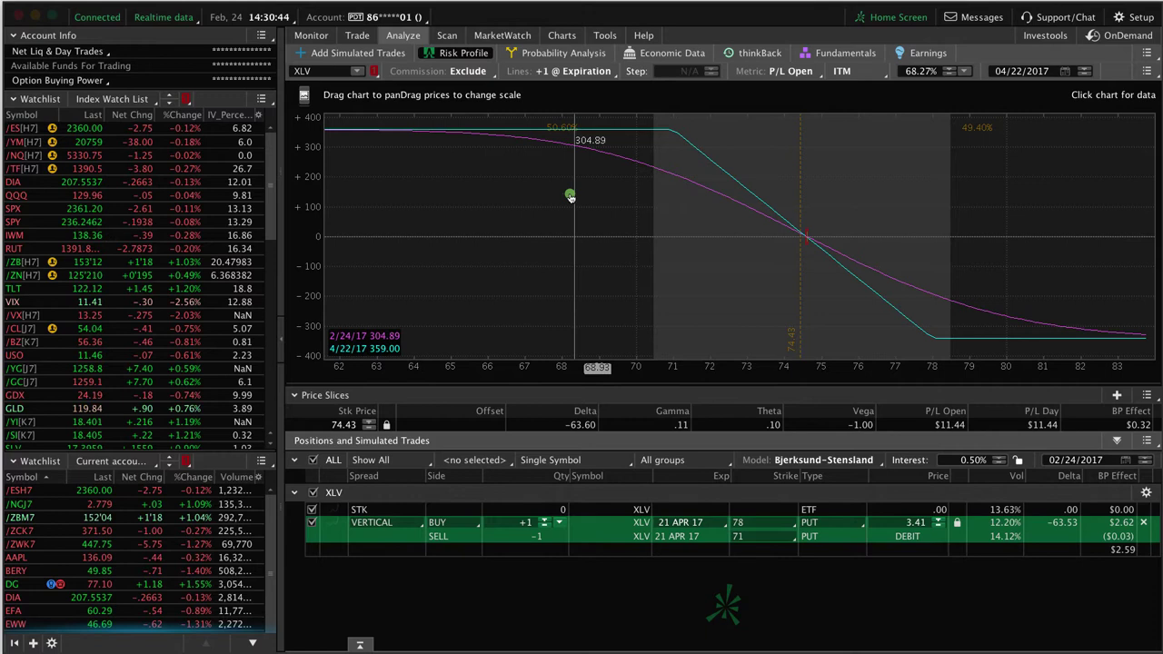
pyautogui.moveTo(464, 46)
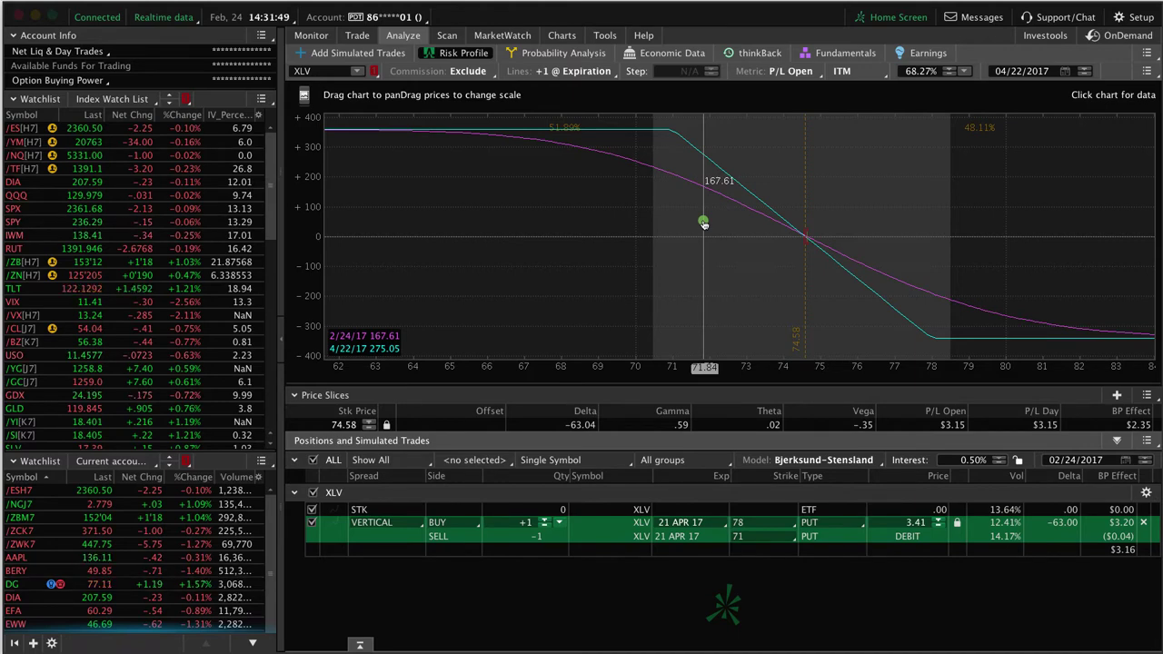
# - Check the XLV price chart again and go back to the trade's risk profile
pyautogui.click(564, 36)
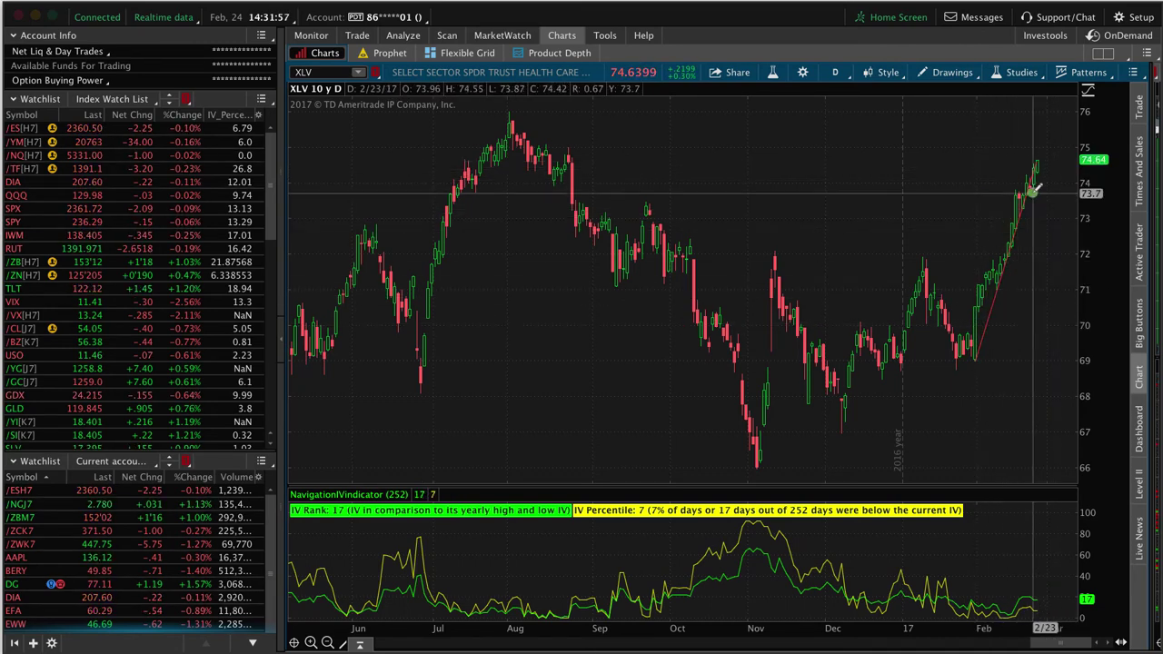
pyautogui.click(388, 56)
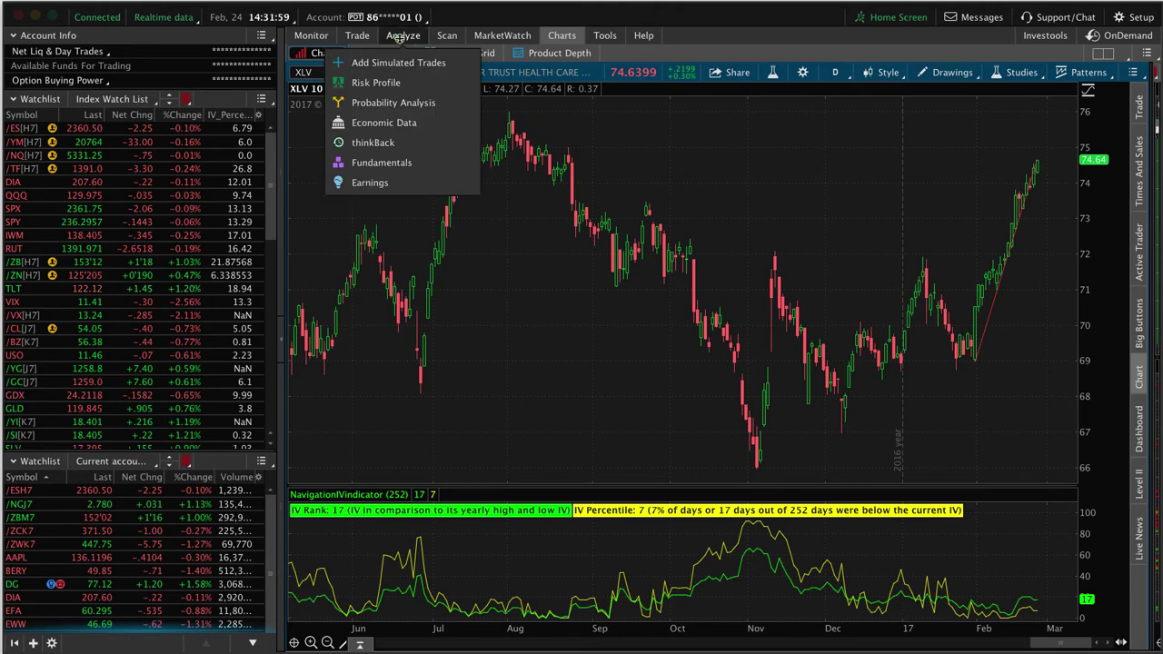
pyautogui.click(389, 82)
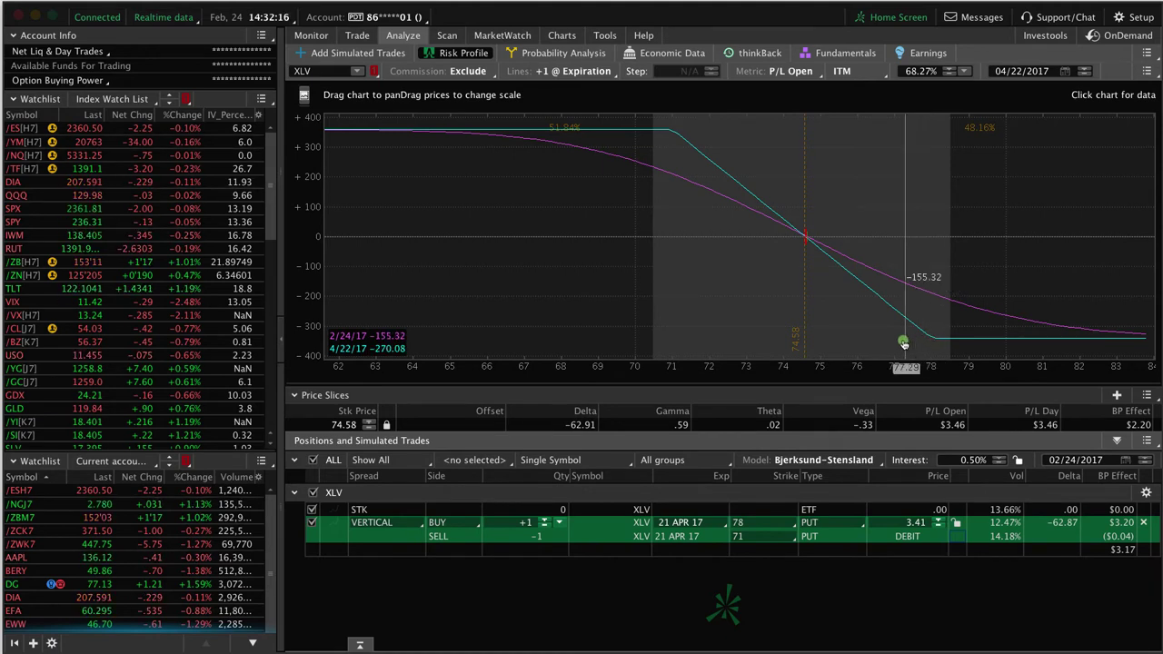
# - Try a narrower put vertical by setting the bought strike to 77 and the sold strike to 72
pyautogui.click(744, 525)
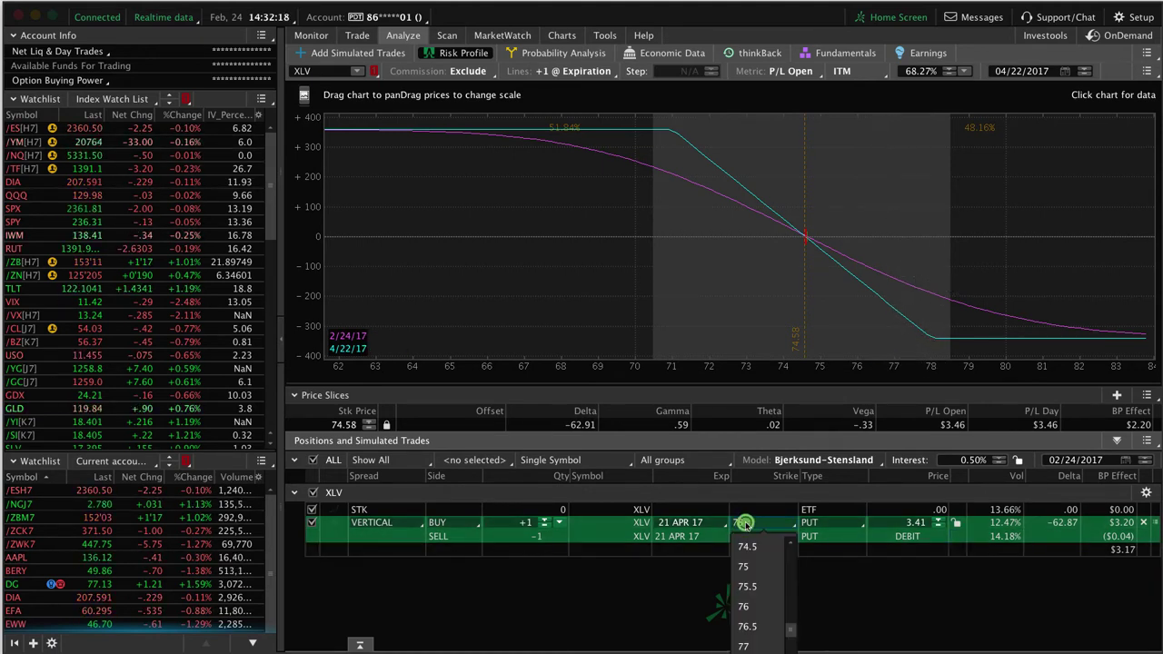
pyautogui.click(746, 646)
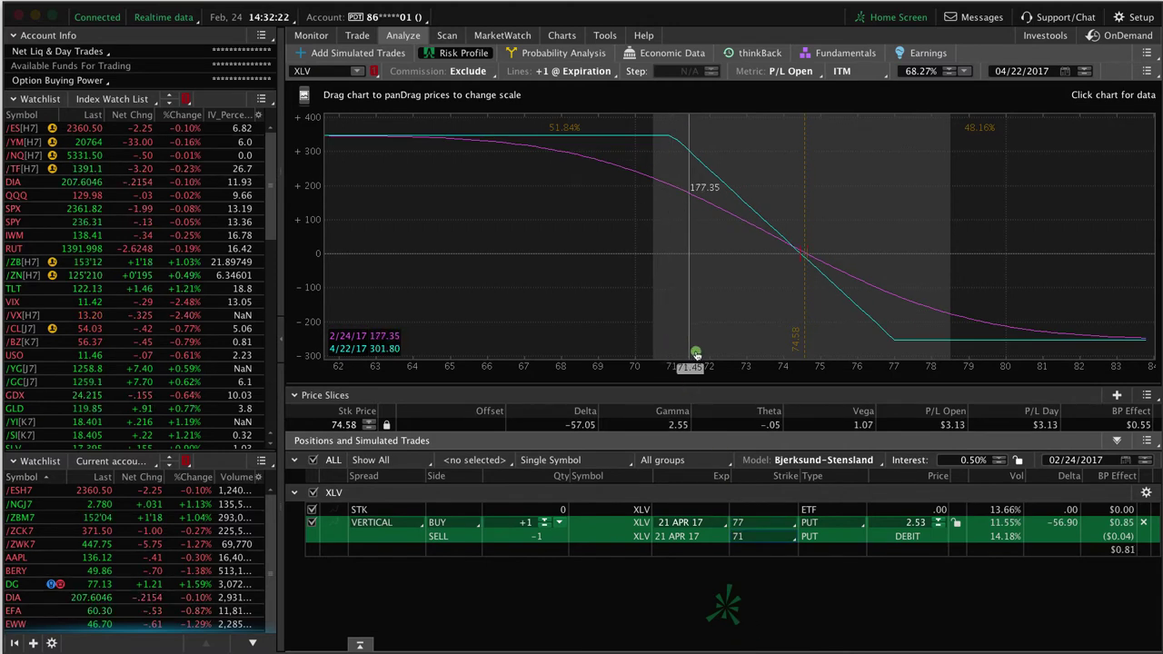
pyautogui.click(773, 537)
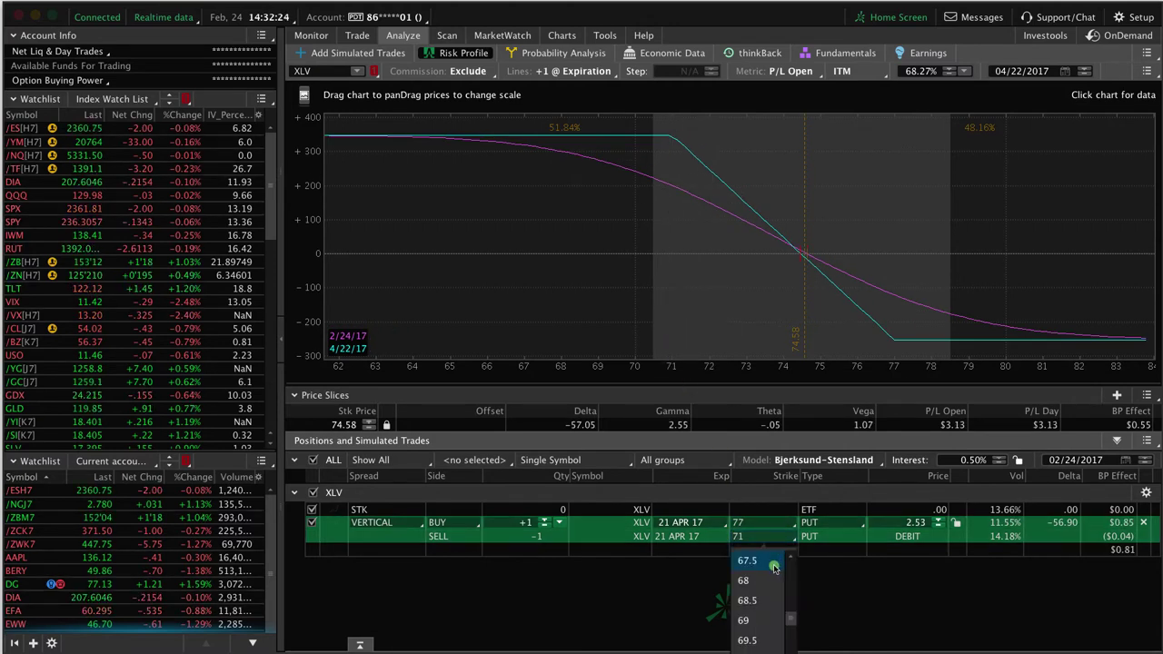
pyautogui.click(752, 600)
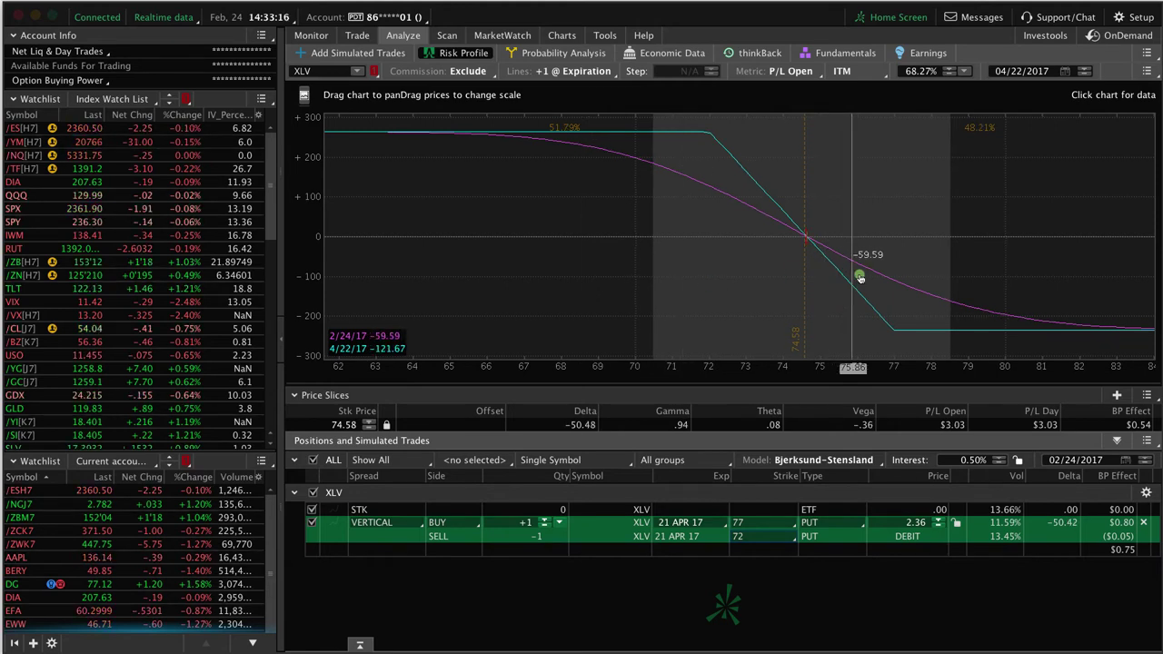
# - Try a wider put vertical by setting the bought strike to 79 and the sold strike to 70
pyautogui.click(778, 524)
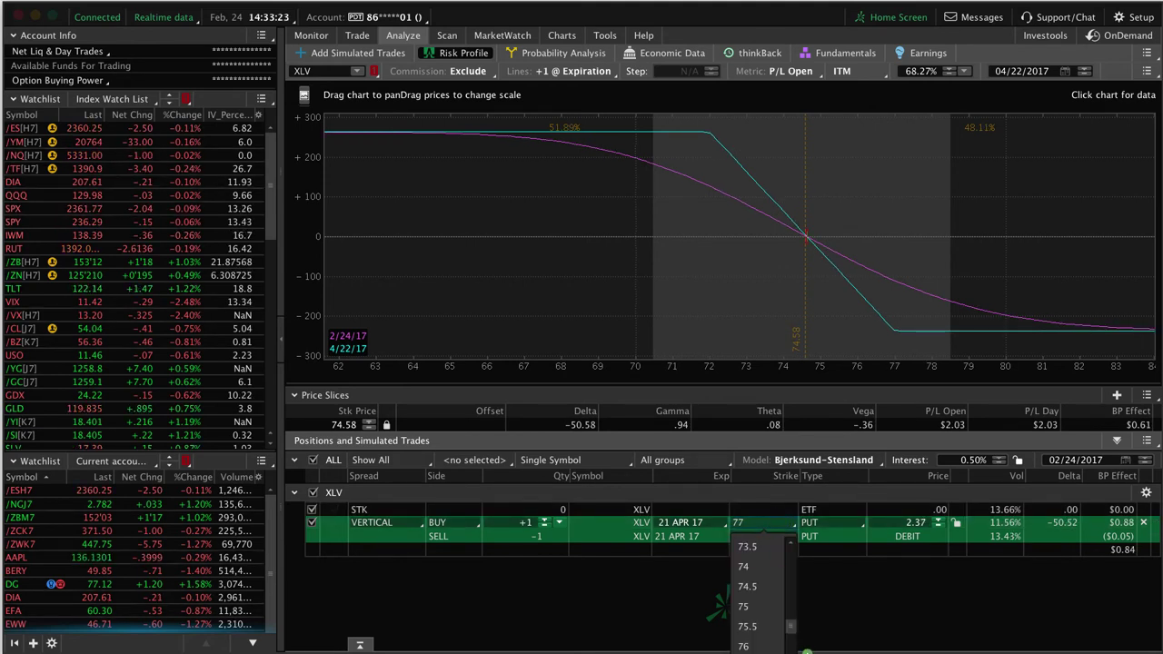
pyautogui.scroll(-3, 772, 617)
pyautogui.click(747, 627)
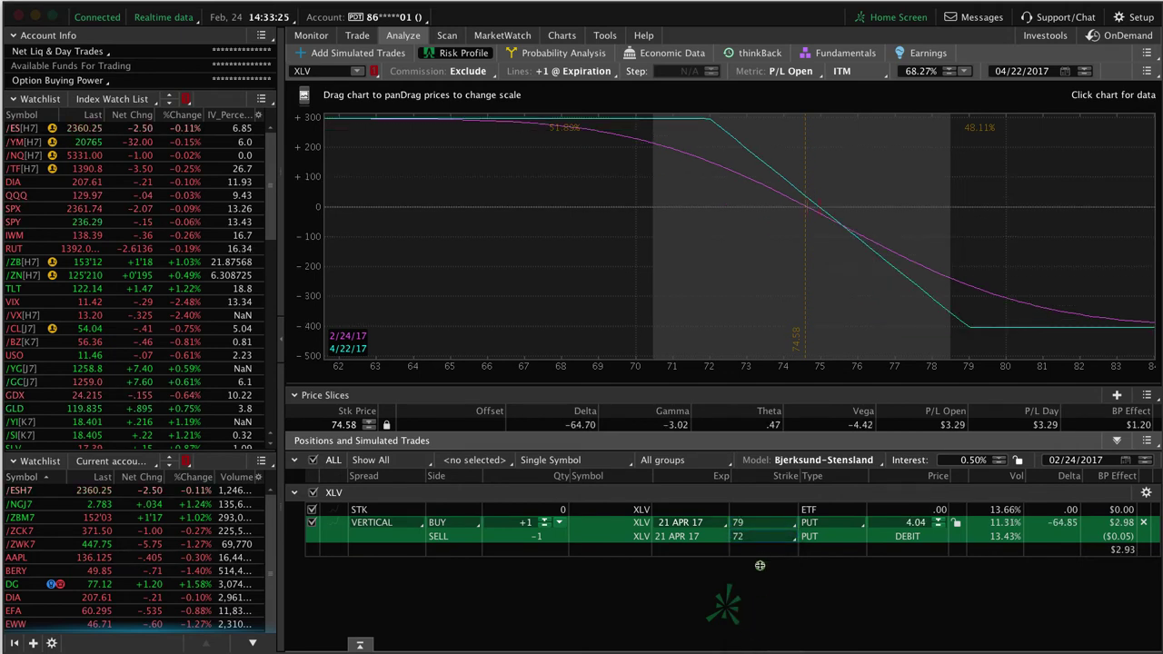
pyautogui.click(760, 537)
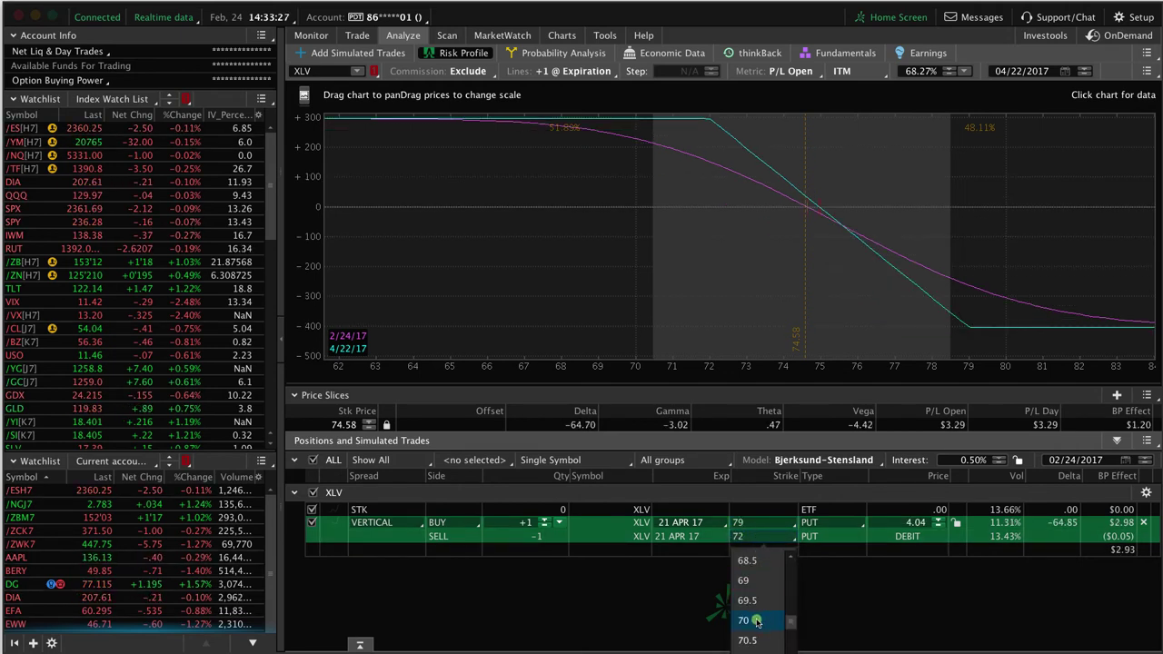
pyautogui.click(756, 621)
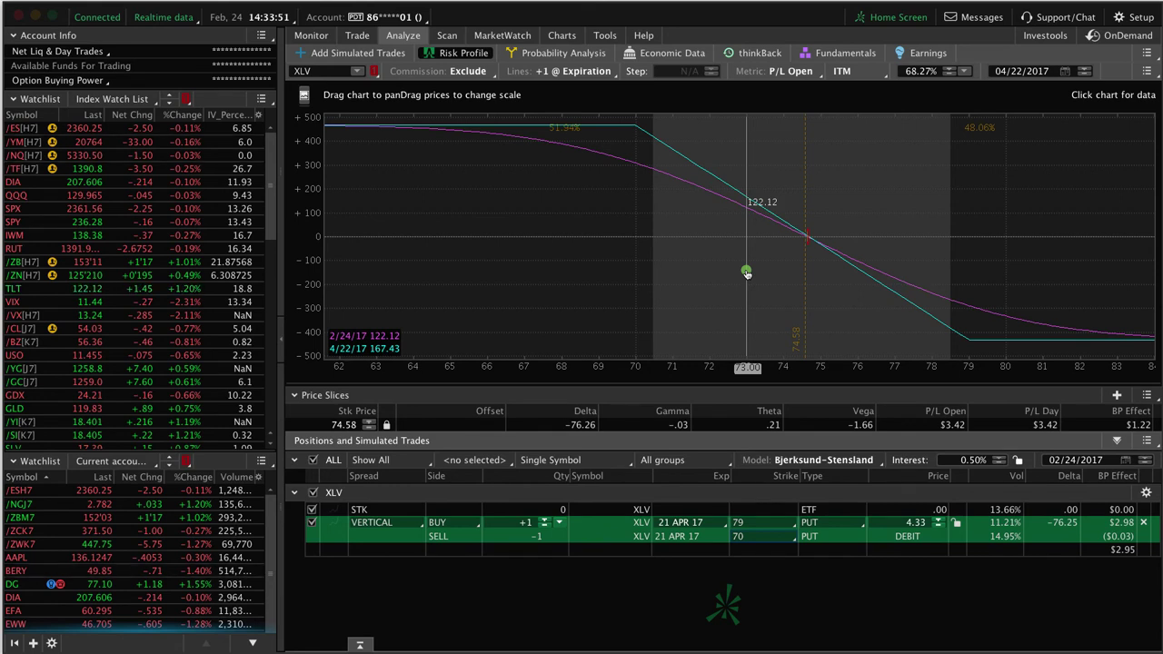
# - Set the simulated vertical's bought put strike to 78 and its sold put strike to 71
pyautogui.click(744, 523)
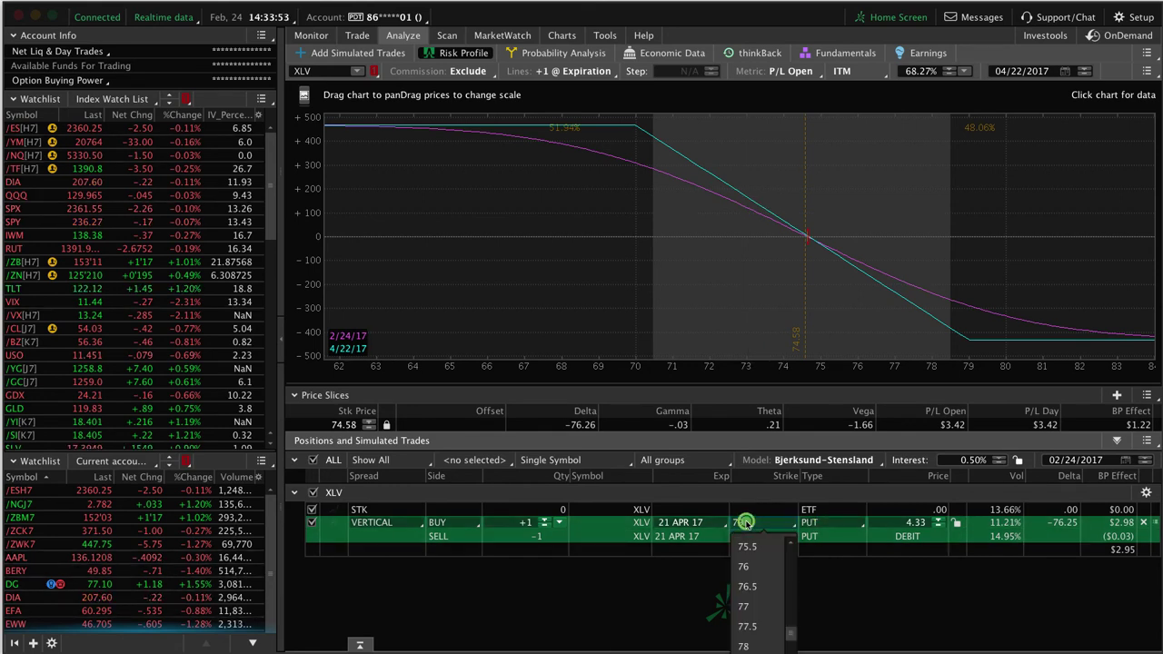
pyautogui.click(744, 646)
pyautogui.click(744, 537)
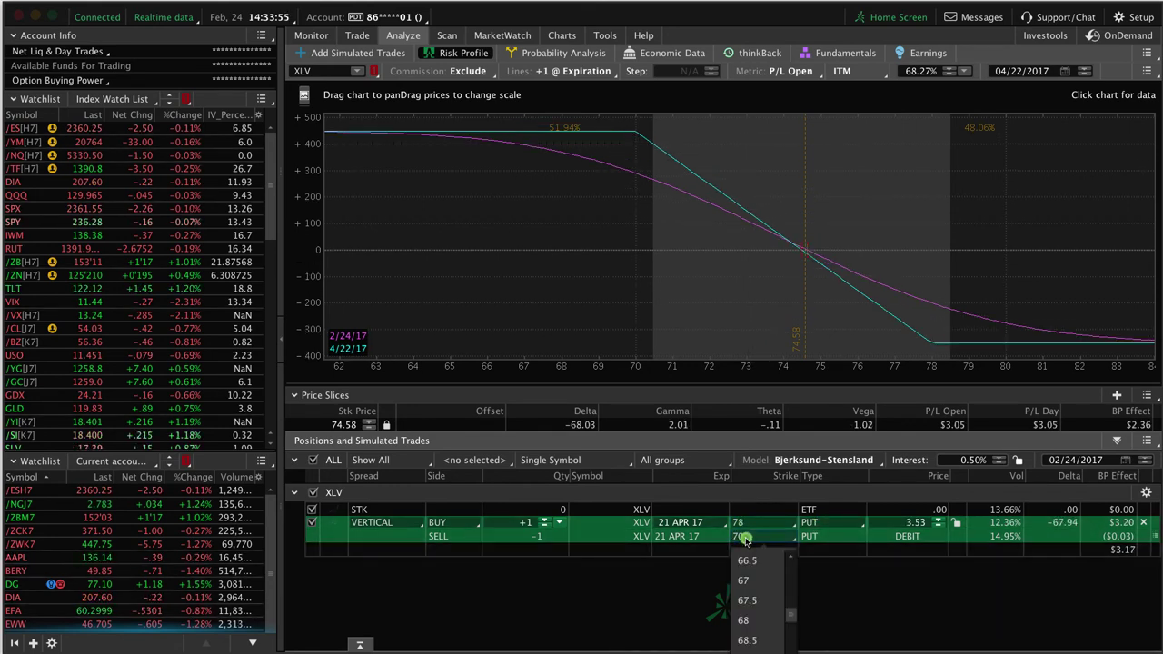
pyautogui.scroll(-3, 761, 590)
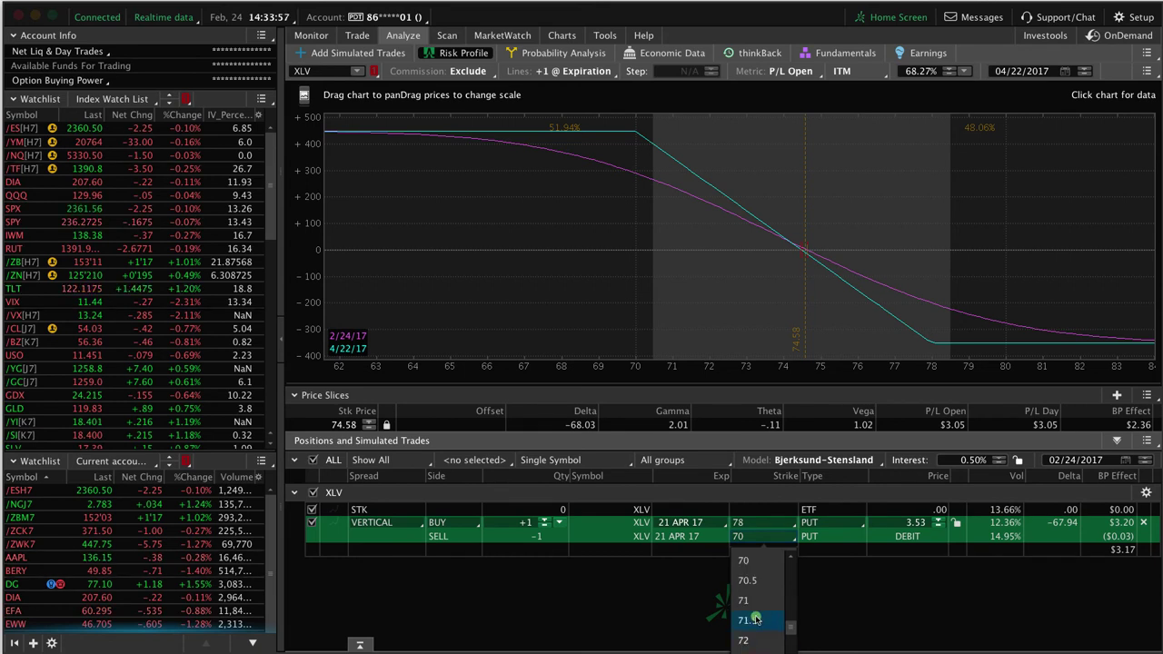
pyautogui.click(745, 601)
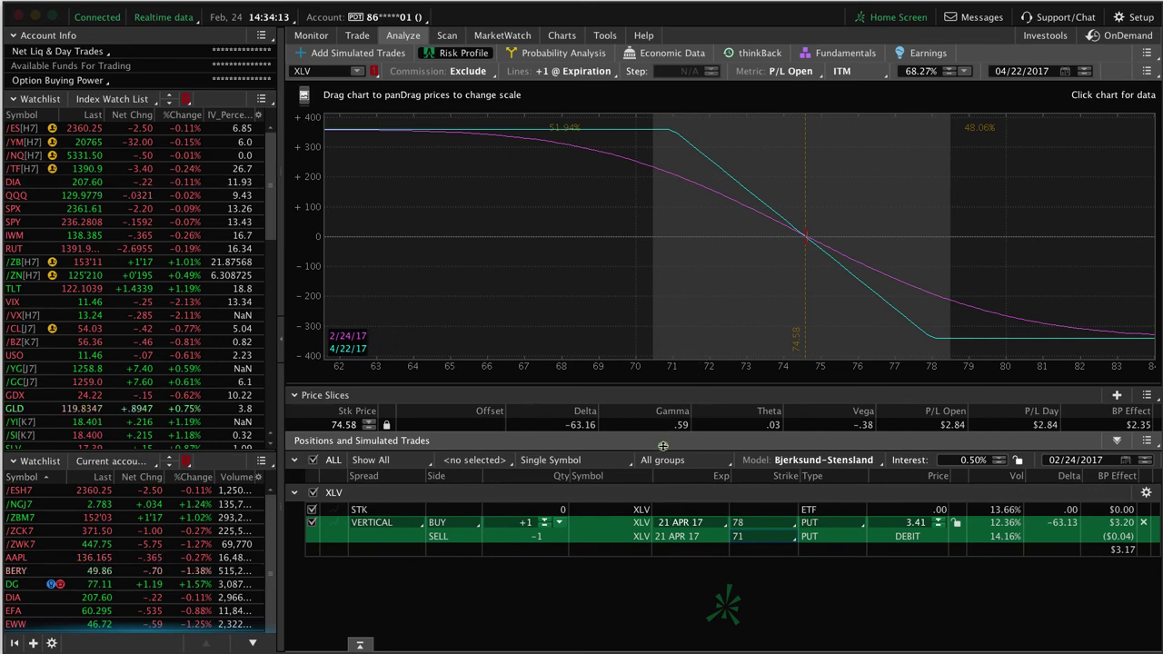
# - Raise the 78/71 put vertical's quantity to 2 and bring up its order confirmation
pyautogui.click(547, 519)
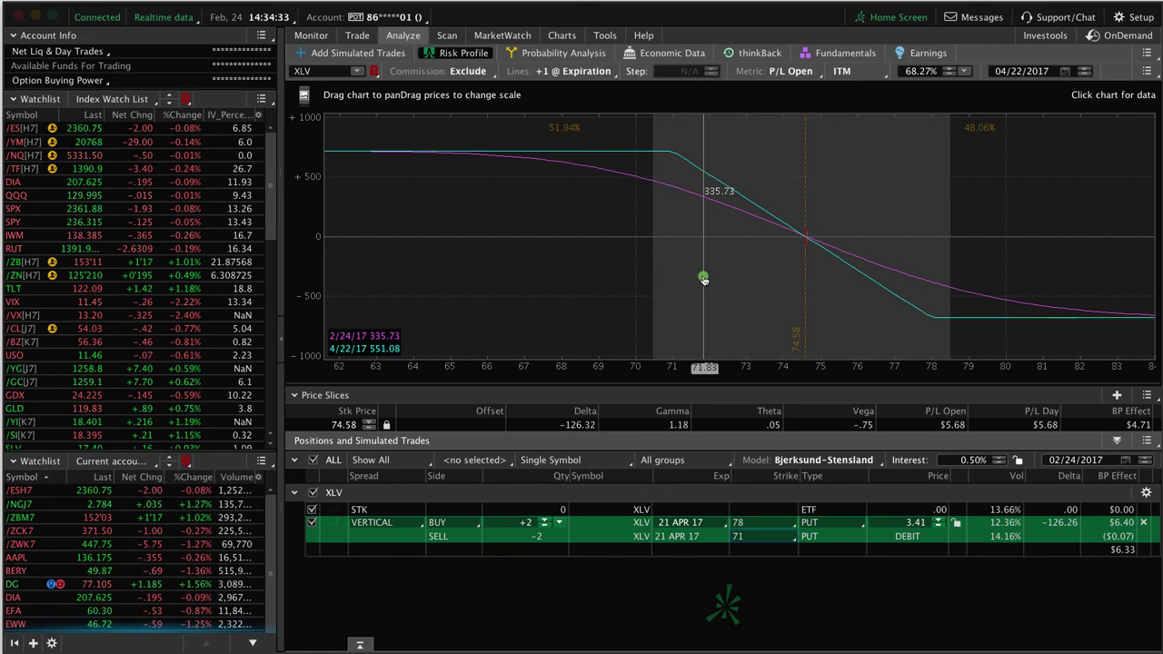
pyautogui.rightClick(609, 534)
pyautogui.click(654, 496)
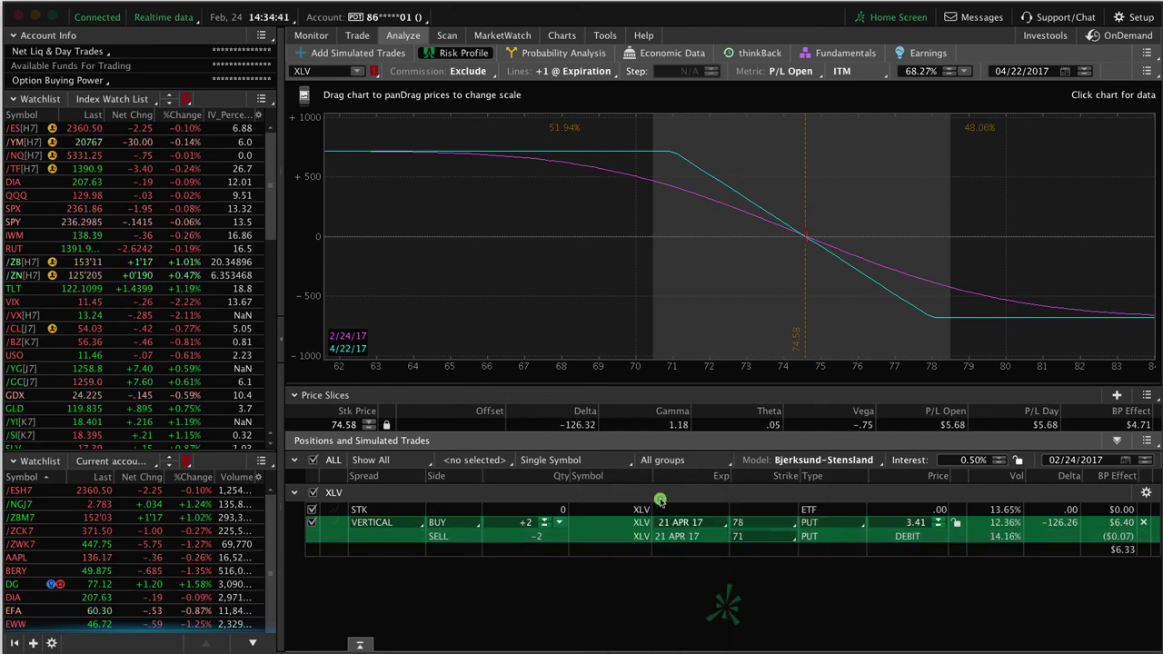
pyautogui.click(1086, 633)
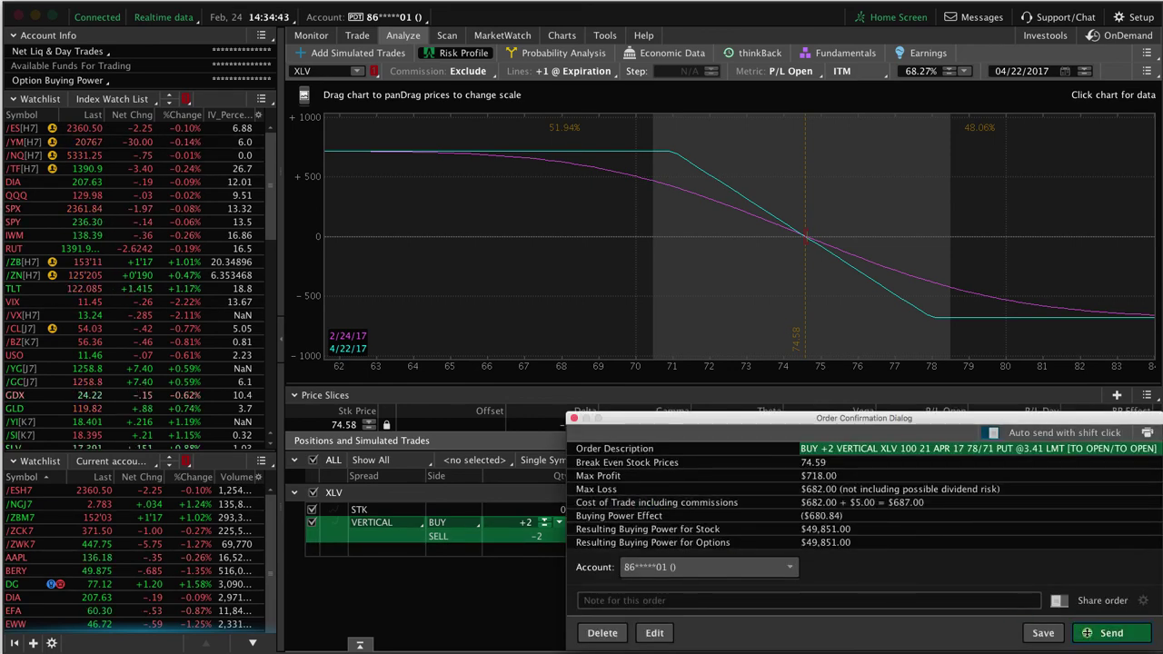